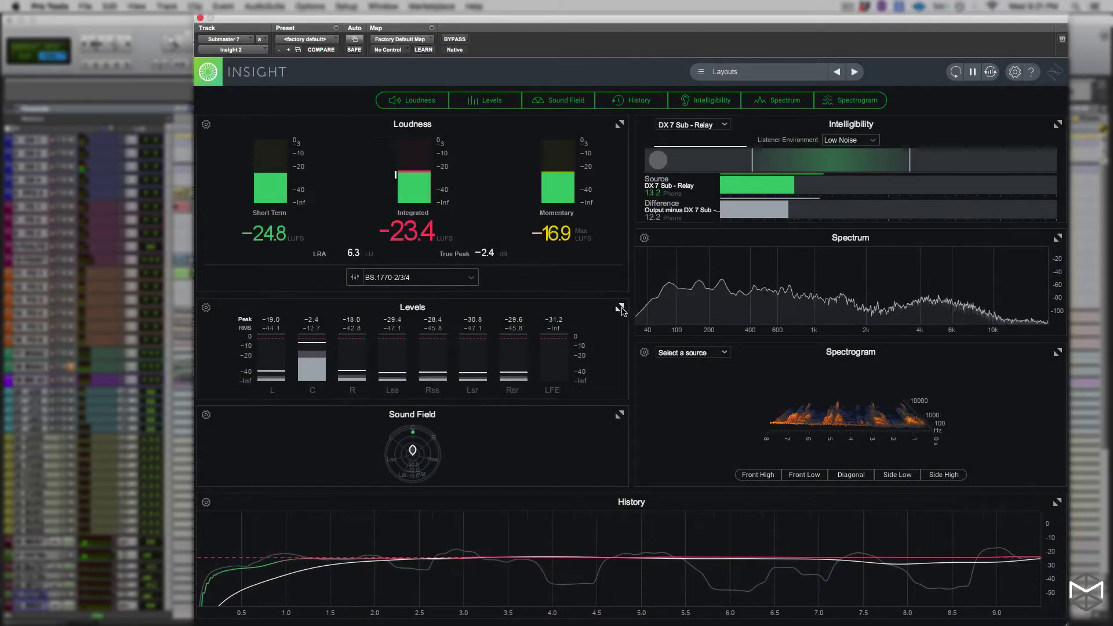
Maximize the Levels meter to fill the Insight window.
{"action": "left_click", "coordinate": [620, 309]}
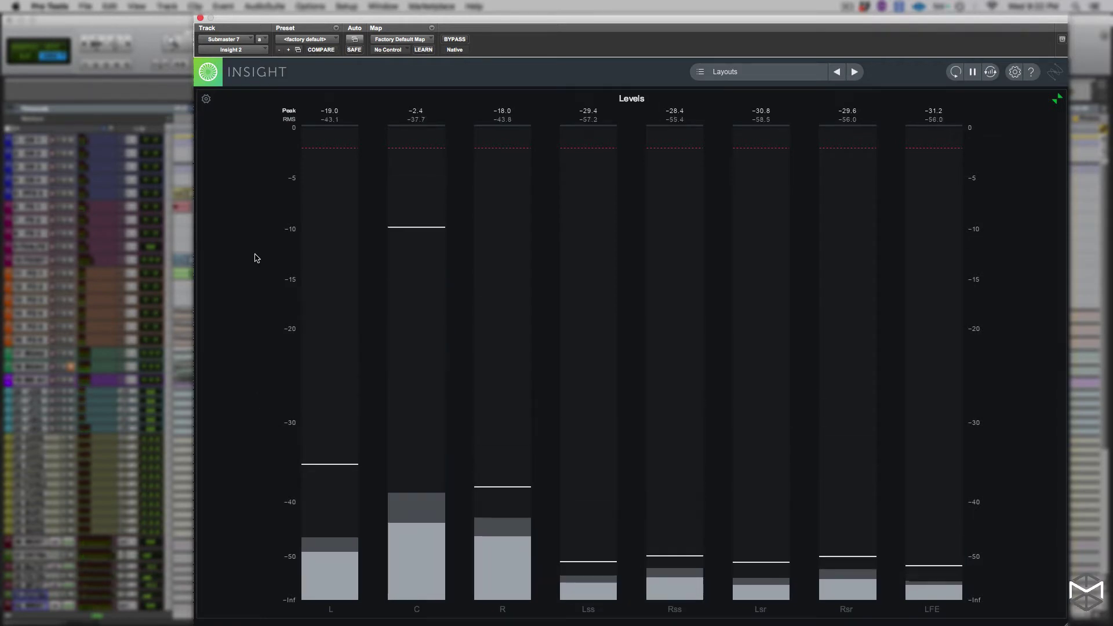
{"action": "left_click", "coordinate": [206, 98]}
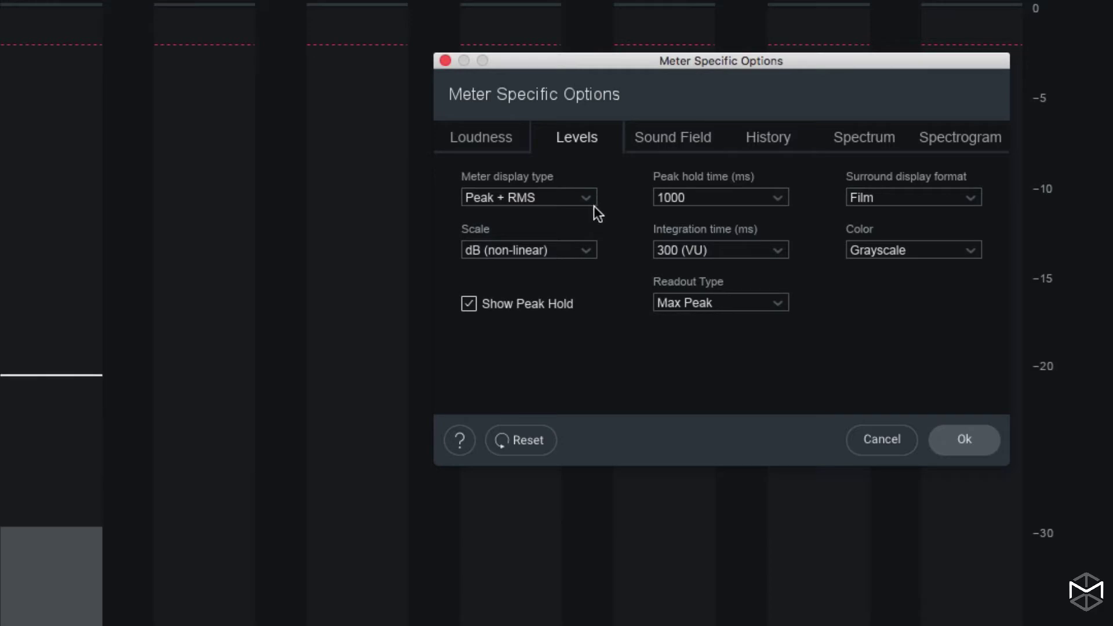
{"action": "left_click", "coordinate": [580, 251]}
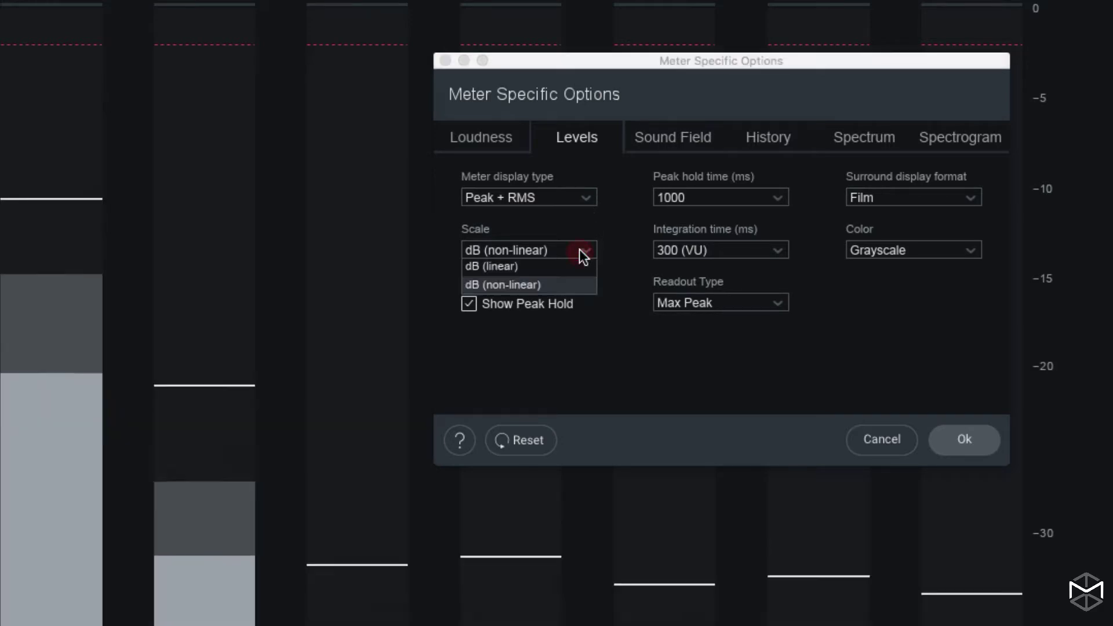
{"action": "left_click", "coordinate": [559, 270]}
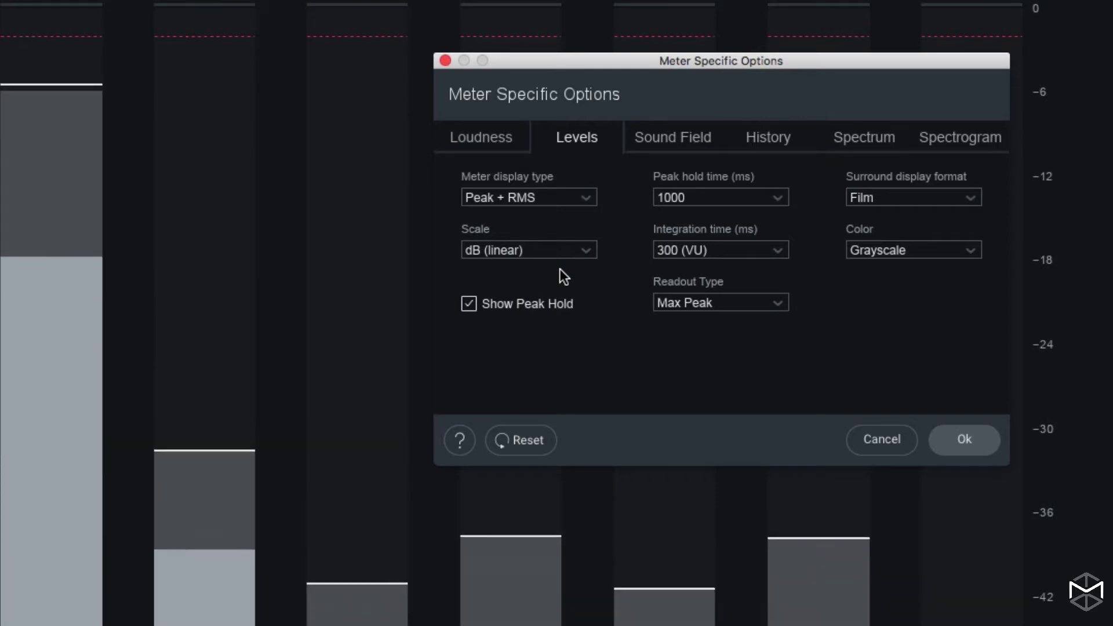
{"action": "left_click", "coordinate": [564, 255]}
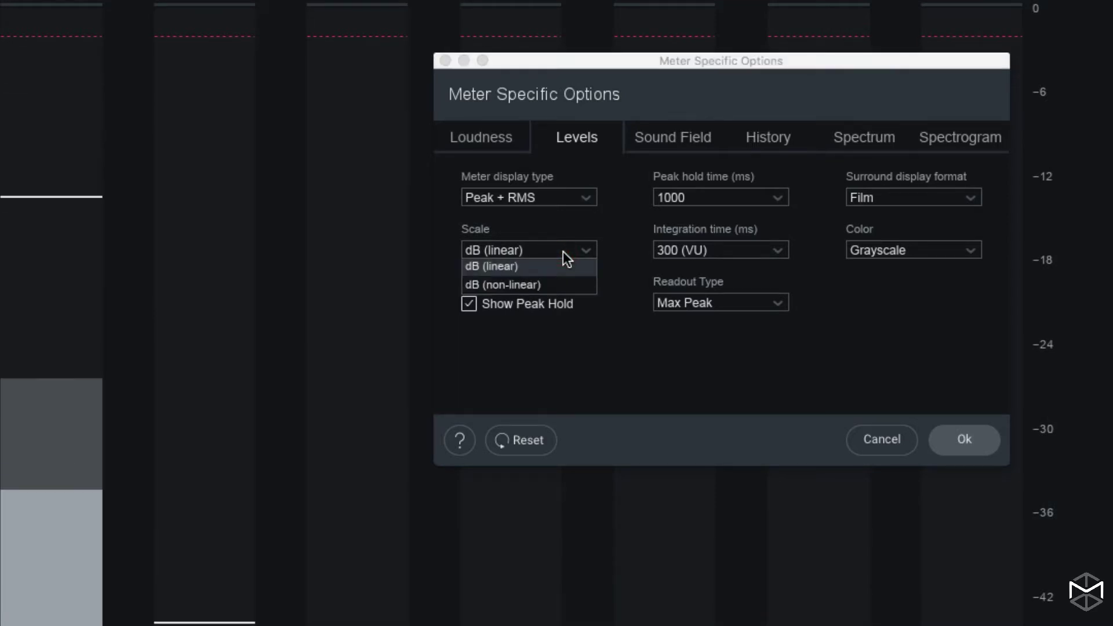
{"action": "left_click", "coordinate": [549, 284]}
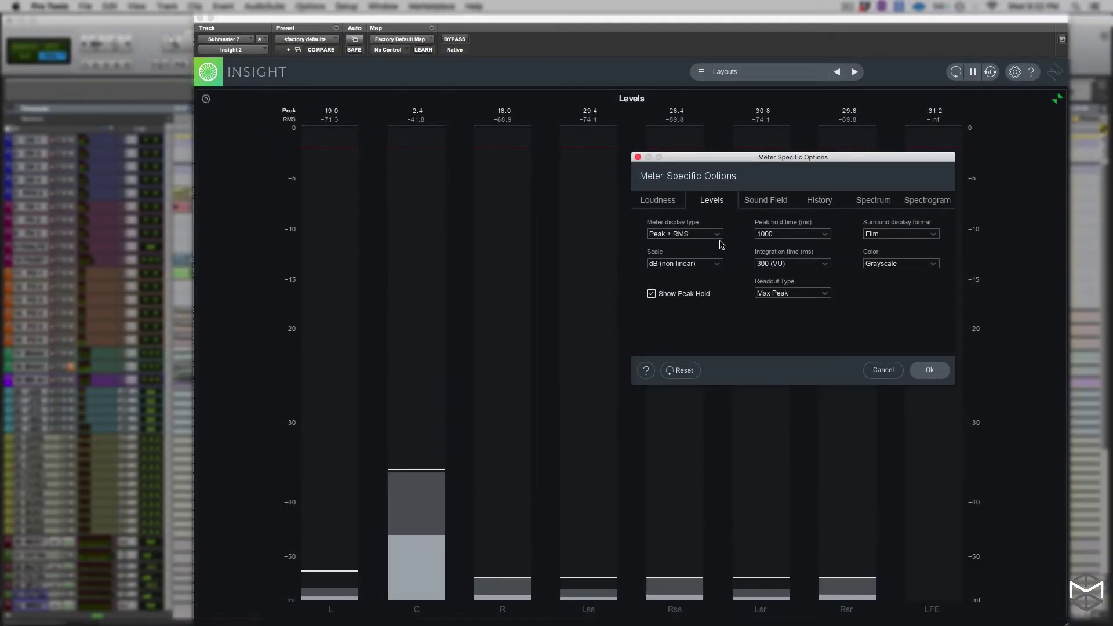
Switch the meter to K-System, trying scales K-12 and K-14 before settling on K-20.
{"action": "left_click", "coordinate": [717, 235]}
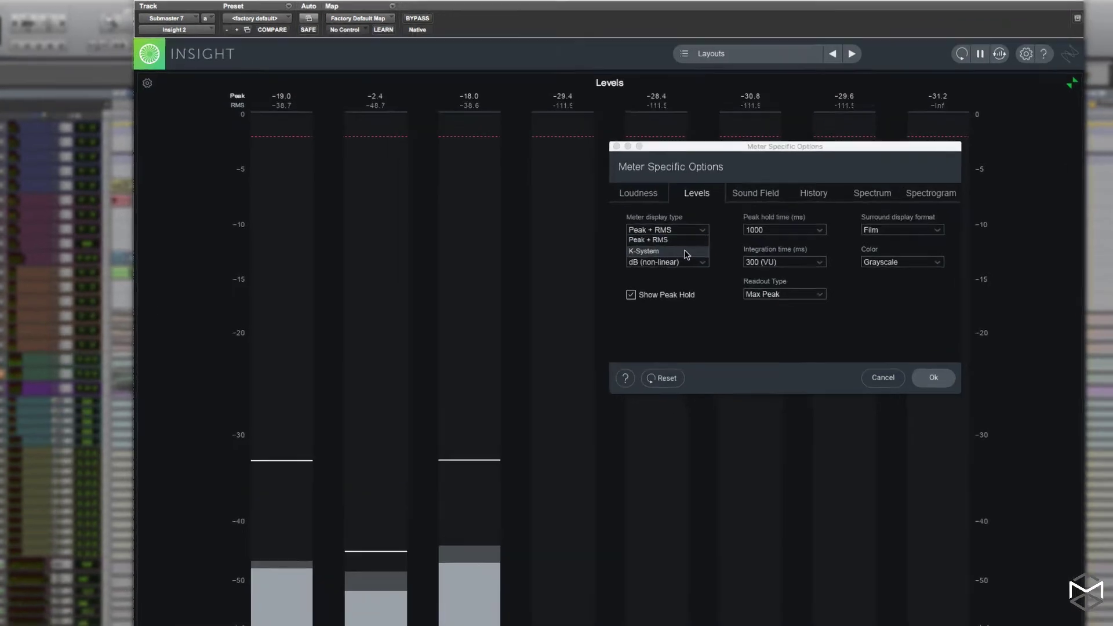
{"action": "left_click", "coordinate": [702, 254]}
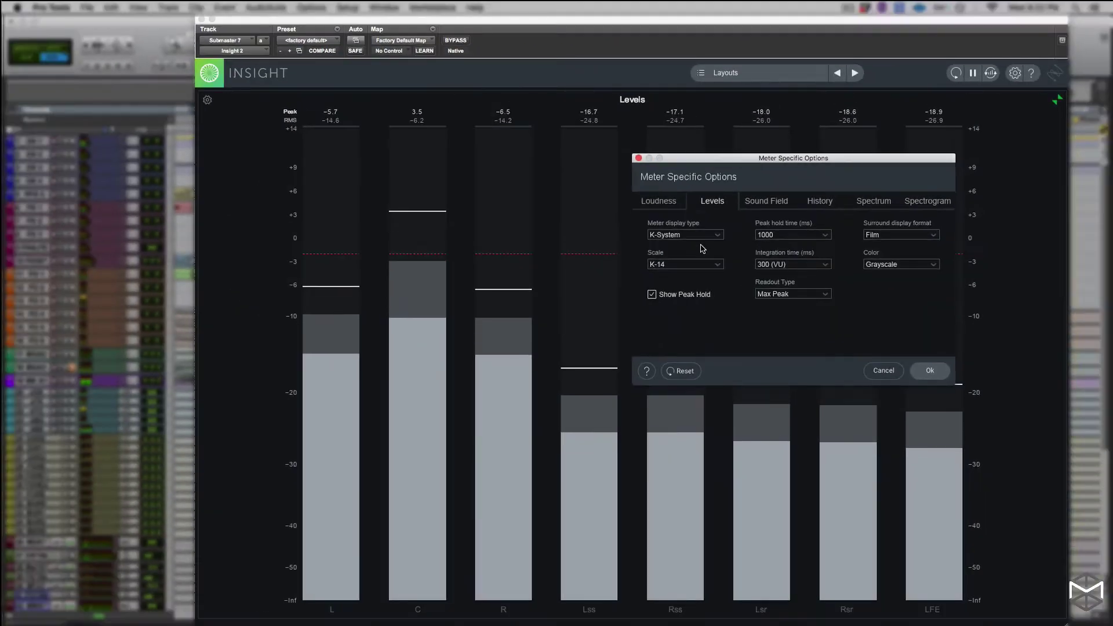
{"action": "left_click", "coordinate": [710, 259]}
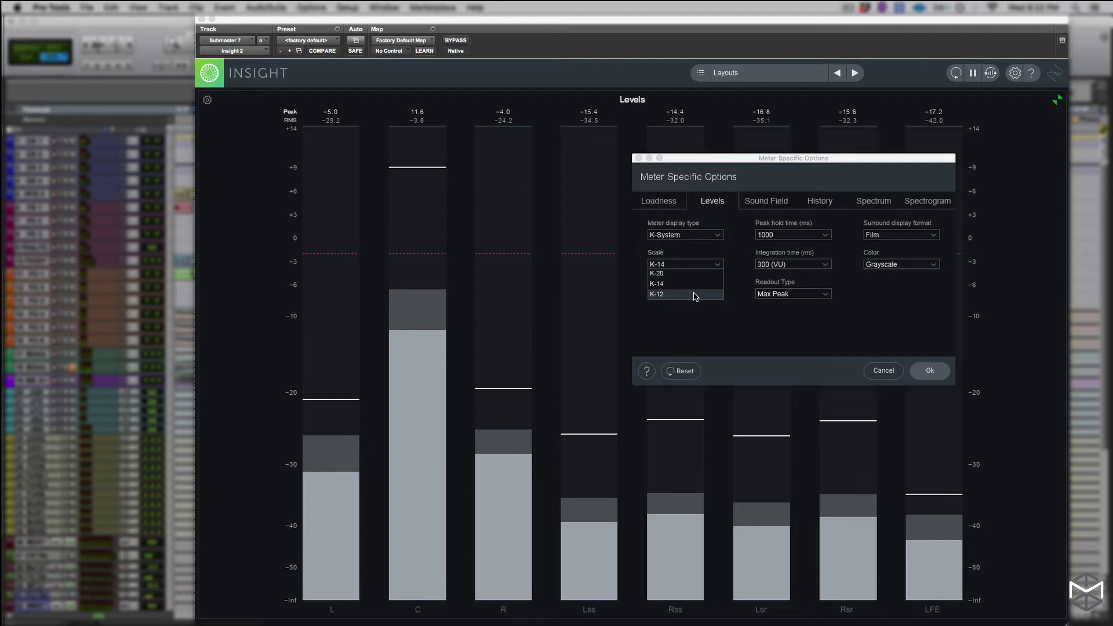
{"action": "left_click", "coordinate": [695, 295]}
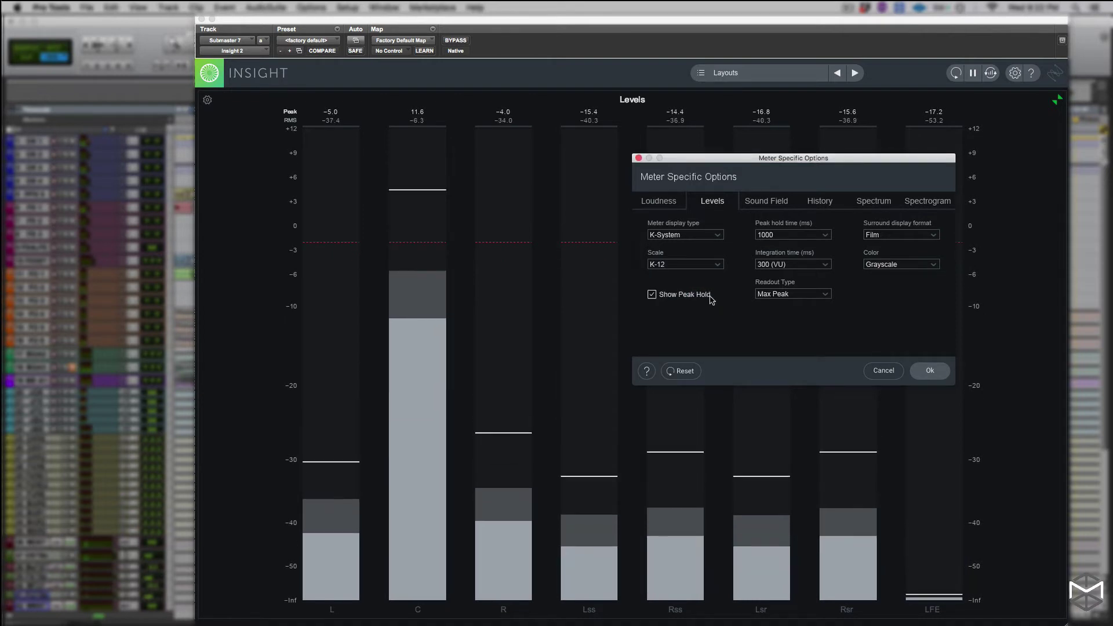
{"action": "left_click", "coordinate": [711, 265]}
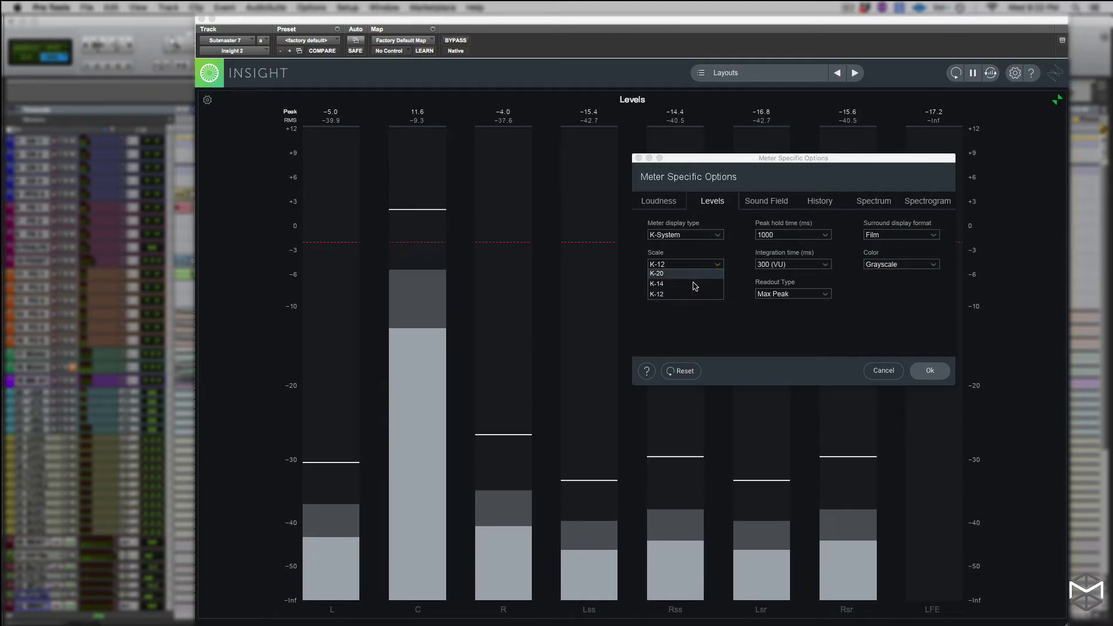
{"action": "left_click", "coordinate": [695, 285]}
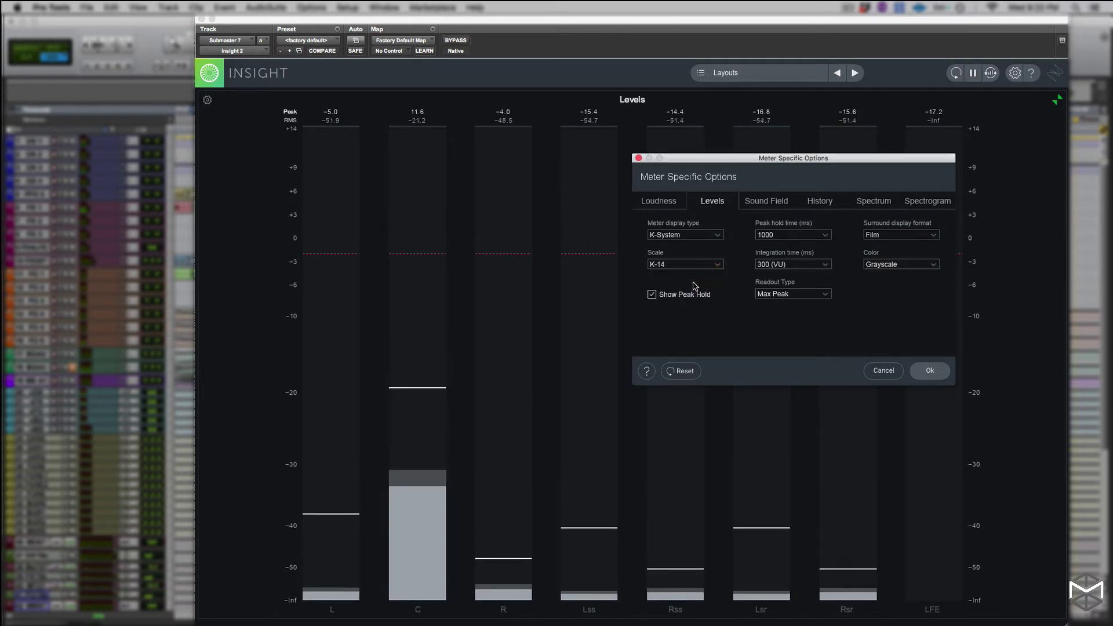
{"action": "left_click", "coordinate": [717, 265]}
{"action": "left_click", "coordinate": [693, 274]}
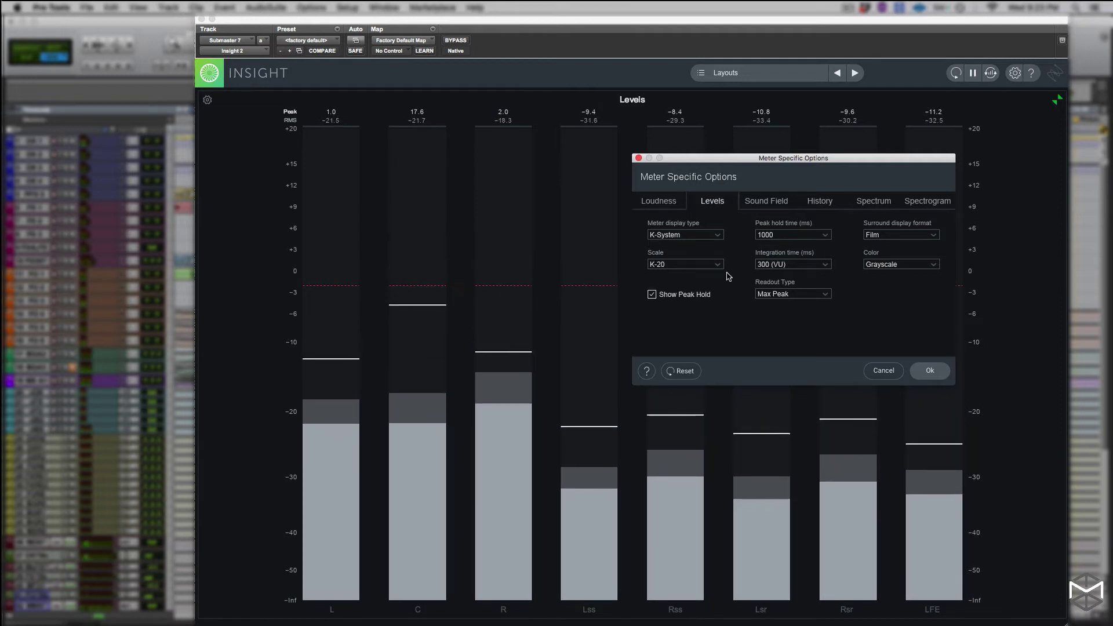
Return the display type to Peak + RMS and the scale to dB (non-linear).
{"action": "left_click", "coordinate": [719, 237]}
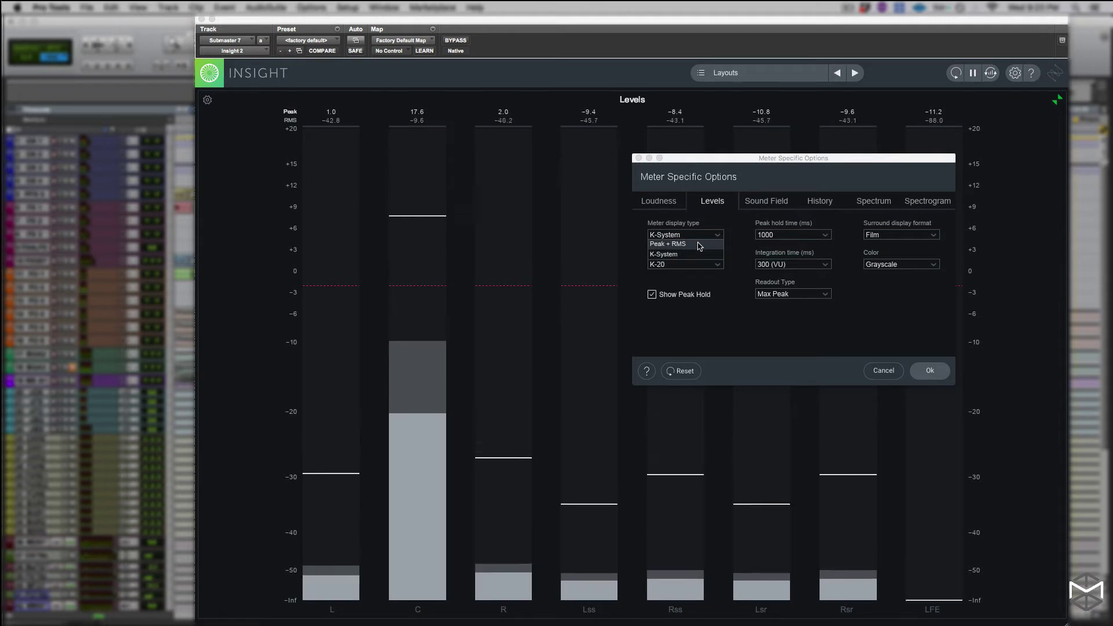
{"action": "left_click", "coordinate": [700, 244]}
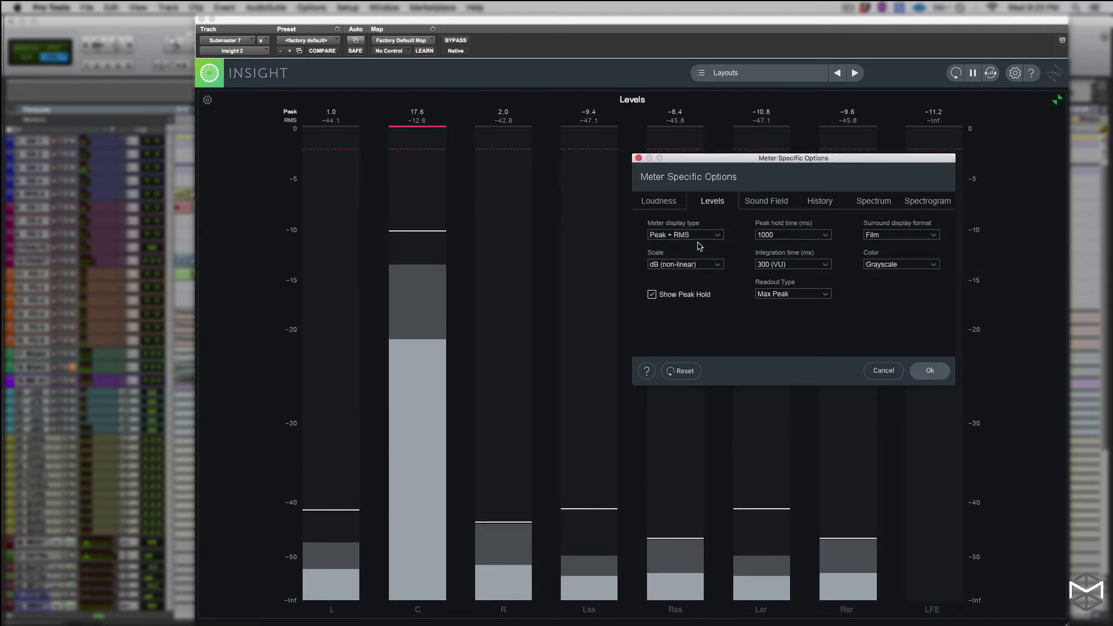
{"action": "left_click", "coordinate": [717, 265]}
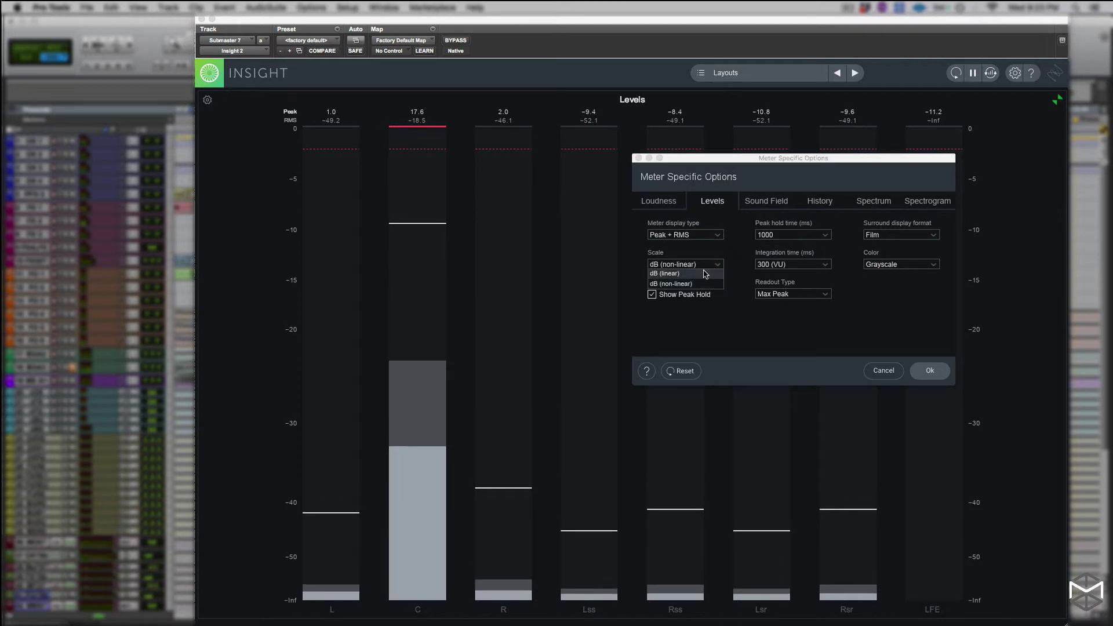
{"action": "left_click", "coordinate": [706, 274]}
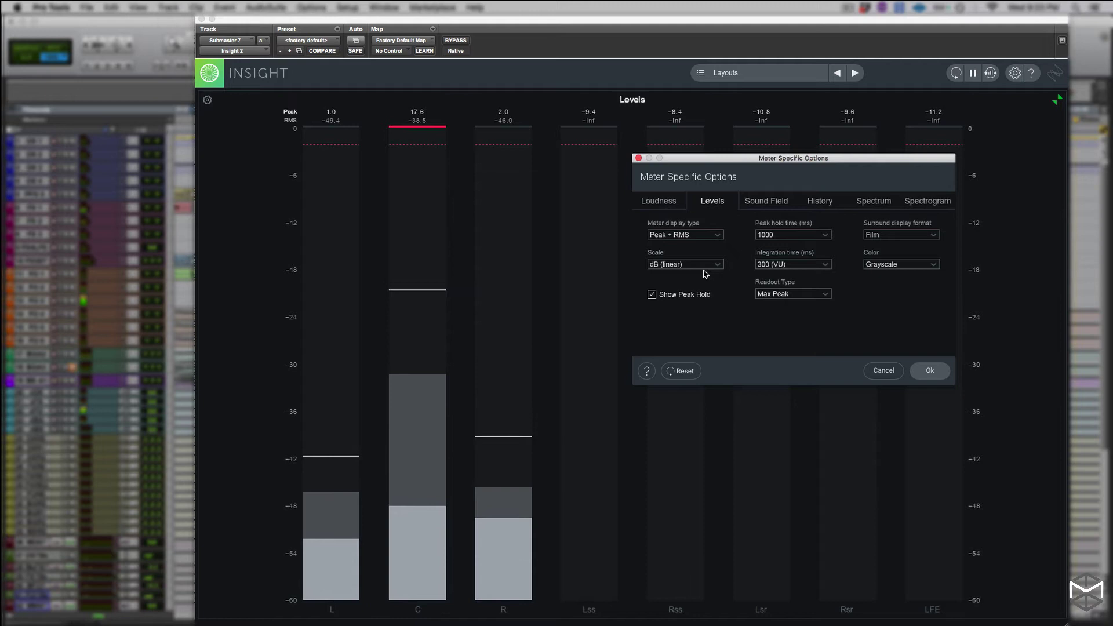
{"action": "left_click", "coordinate": [706, 273]}
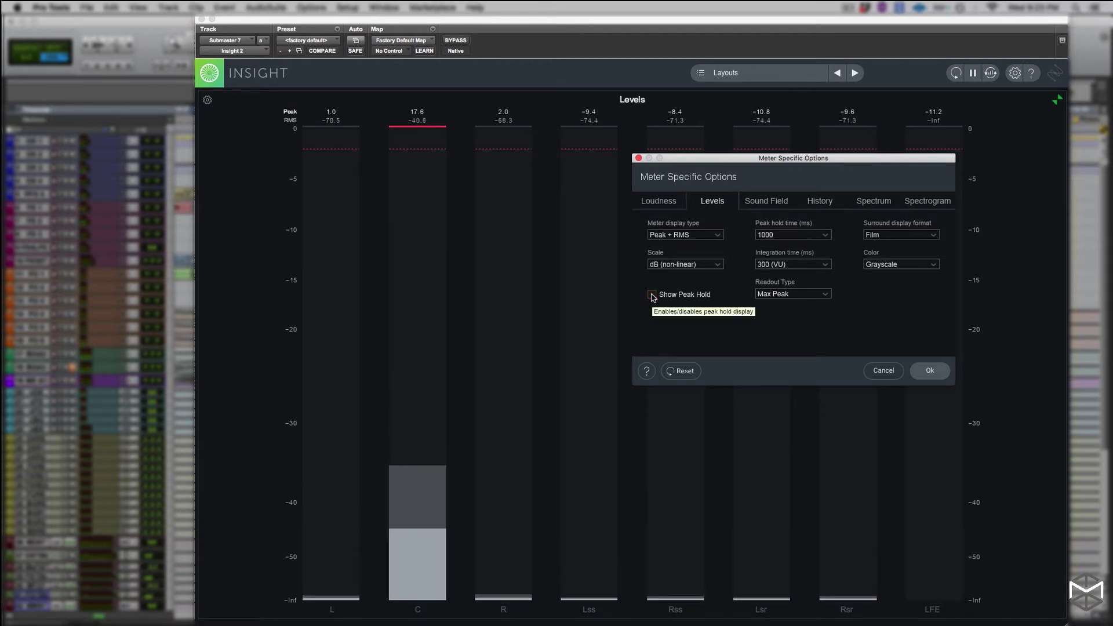
Turn Show Peak Hold on with a 500 ms peak hold time.
{"action": "left_click", "coordinate": [651, 294]}
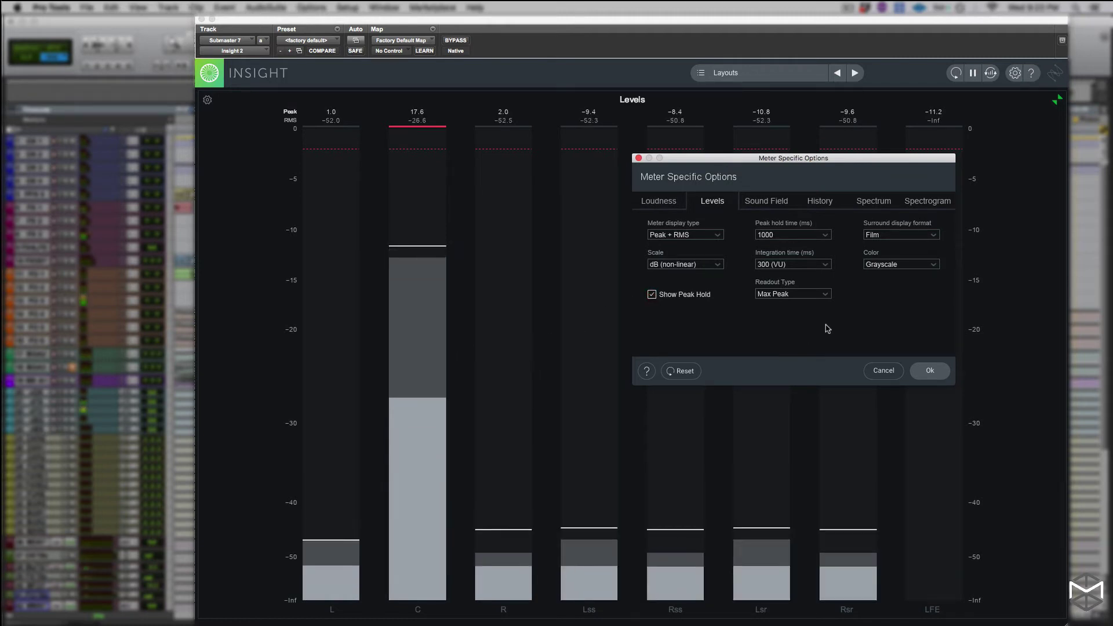
{"action": "left_click", "coordinate": [825, 235]}
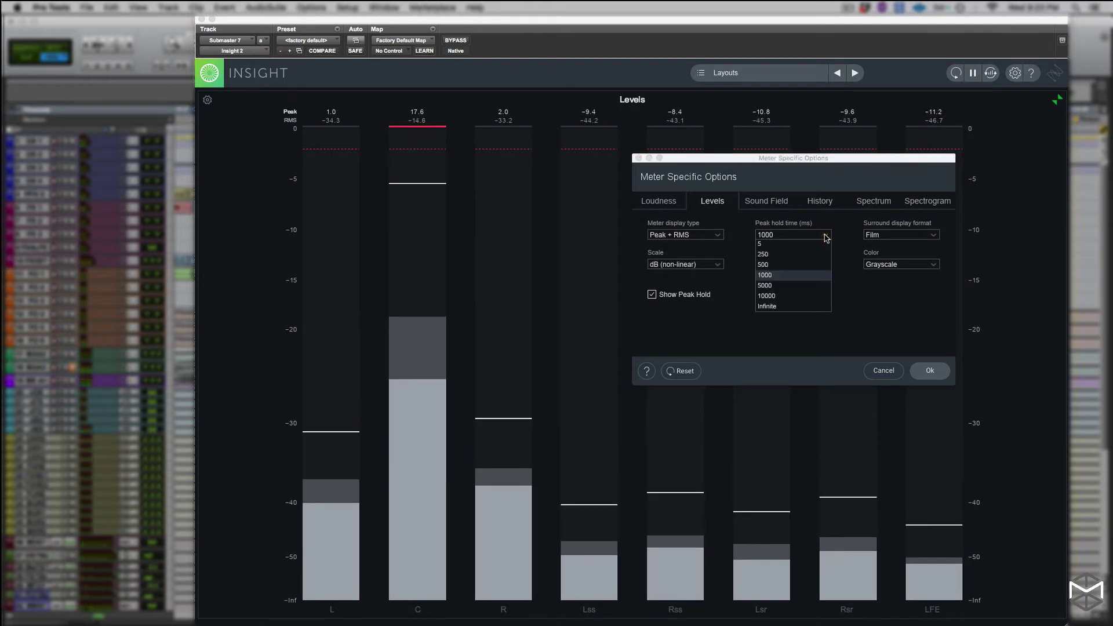
{"action": "left_click", "coordinate": [797, 297]}
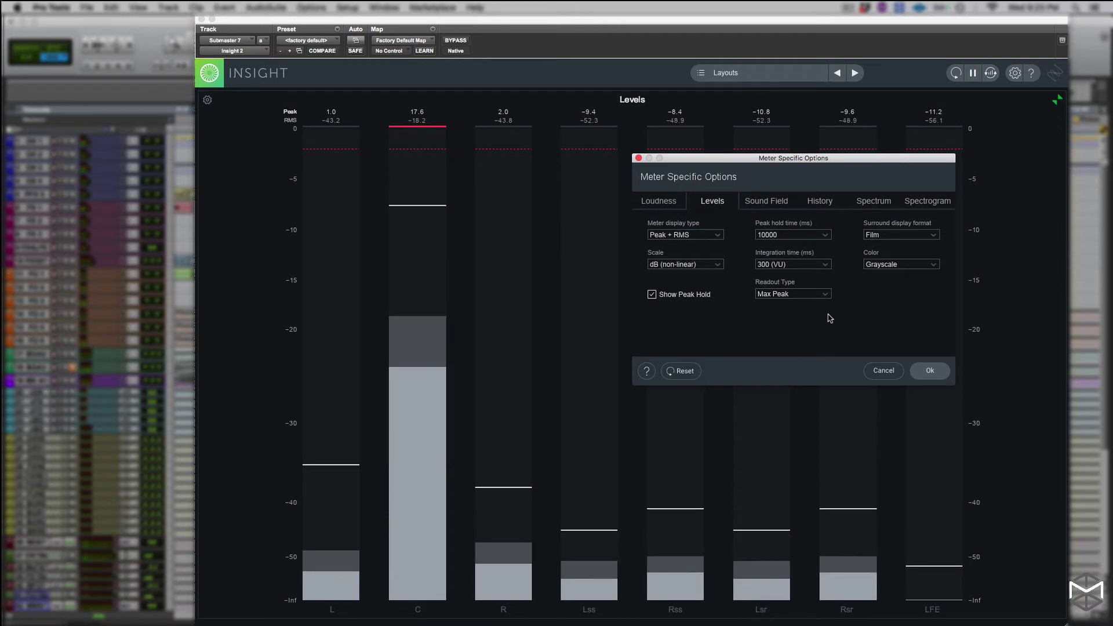
{"action": "key", "text": "Up"}
{"action": "key", "text": "Up"}
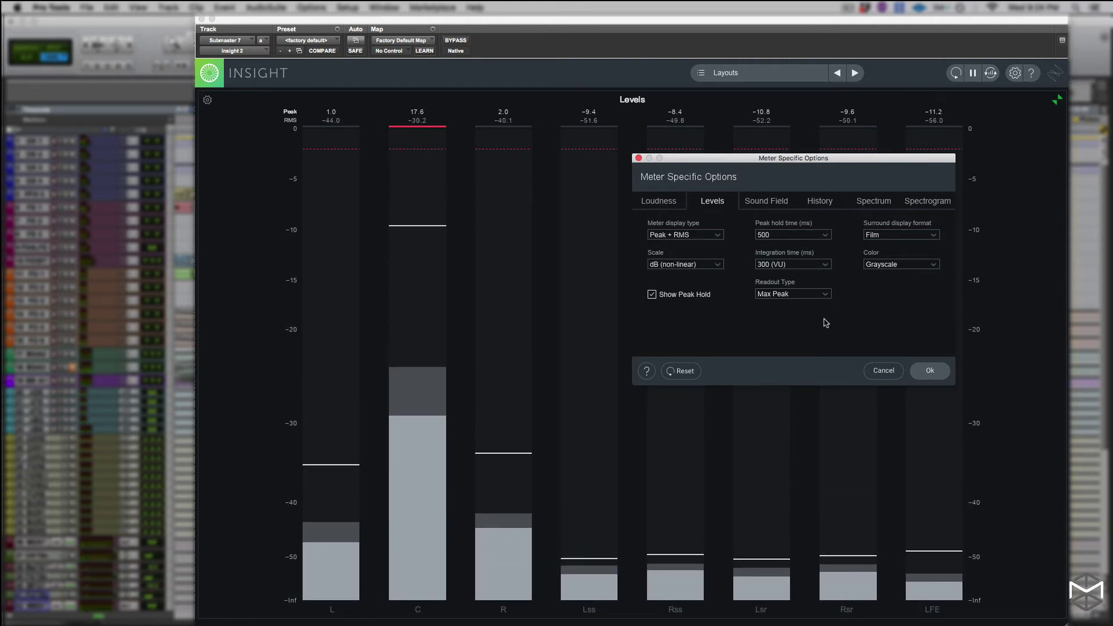
Set the integration time to 1475 ms after trying 10 (PPM) and 3825 ms.
{"action": "left_click", "coordinate": [825, 265]}
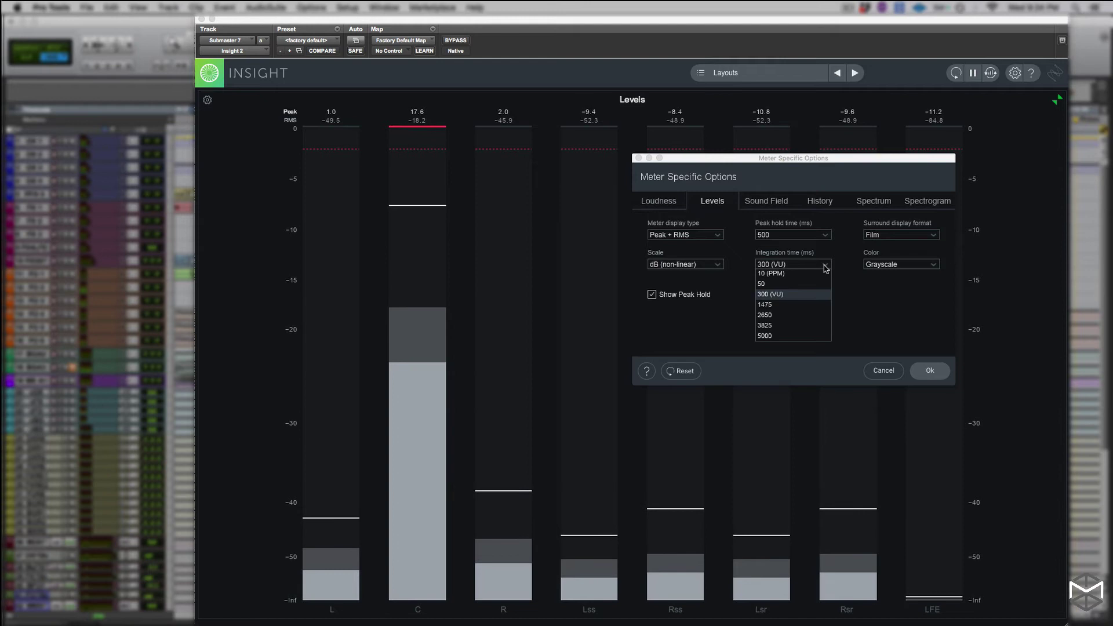
{"action": "left_click", "coordinate": [785, 276]}
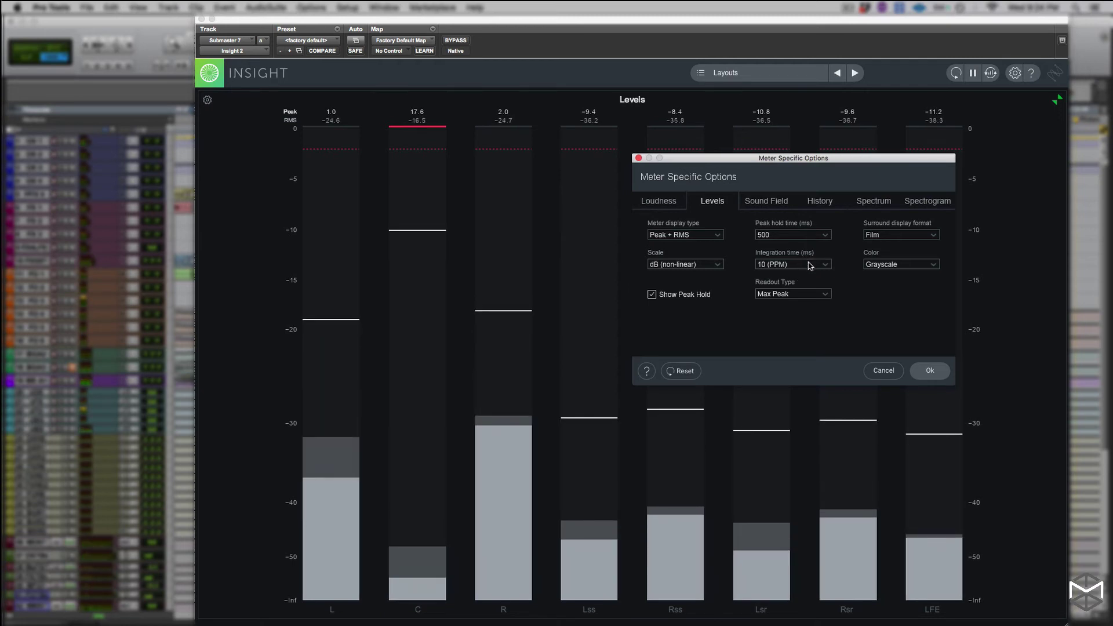
{"action": "left_click", "coordinate": [803, 264]}
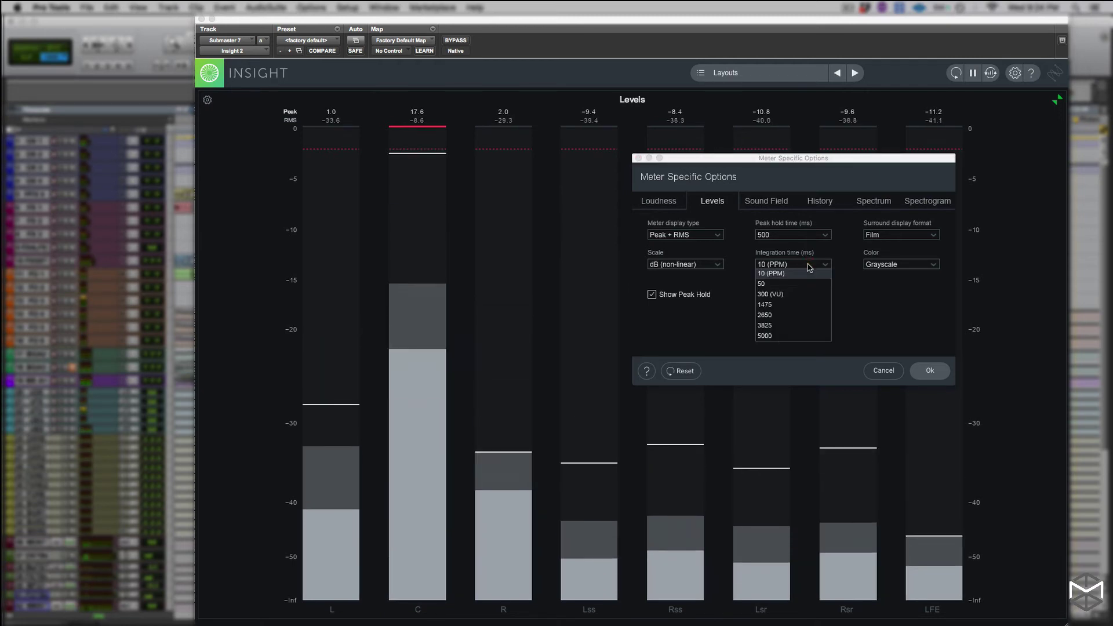
{"action": "left_click", "coordinate": [782, 327]}
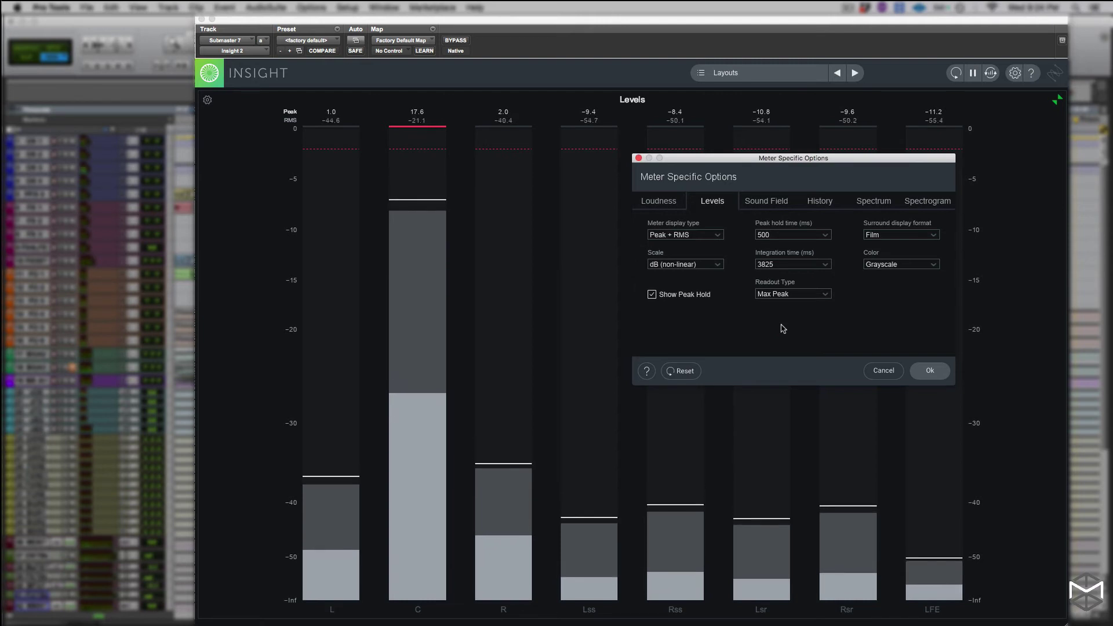
{"action": "left_click", "coordinate": [825, 265]}
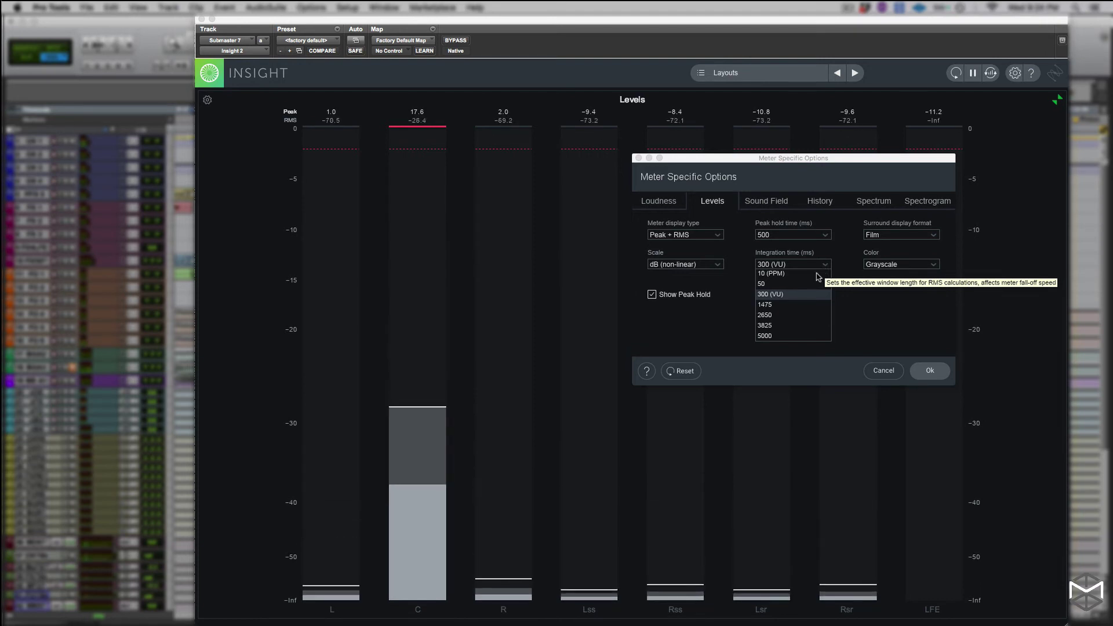
{"action": "left_click", "coordinate": [803, 304]}
{"action": "left_click", "coordinate": [805, 294]}
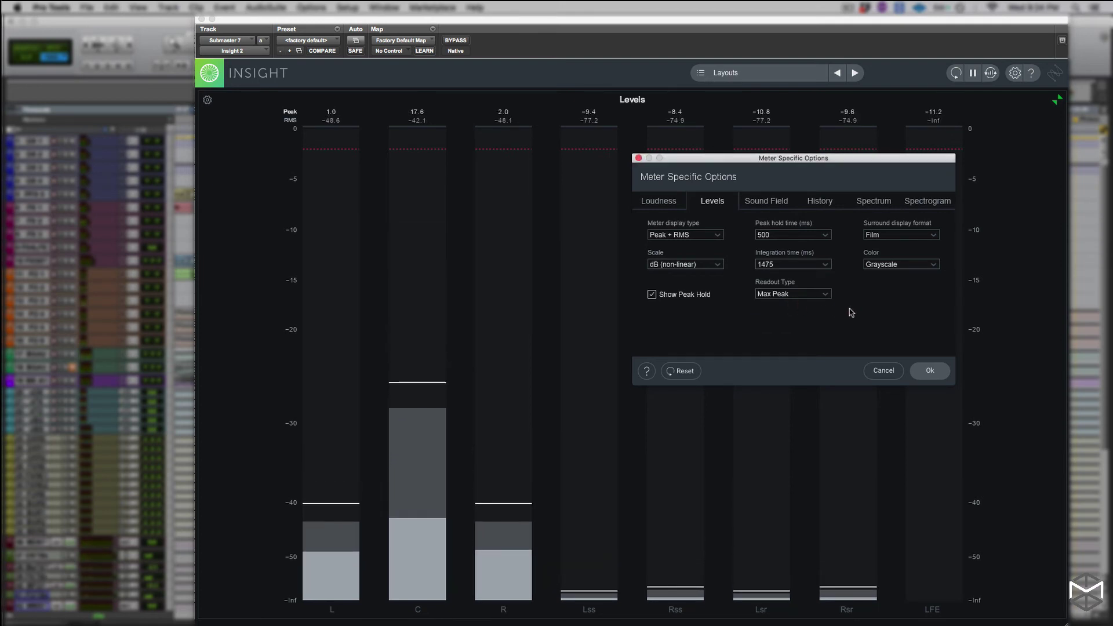
Try the SMPTE surround display format, then return the meters to Film channel order.
{"action": "left_click", "coordinate": [924, 235]}
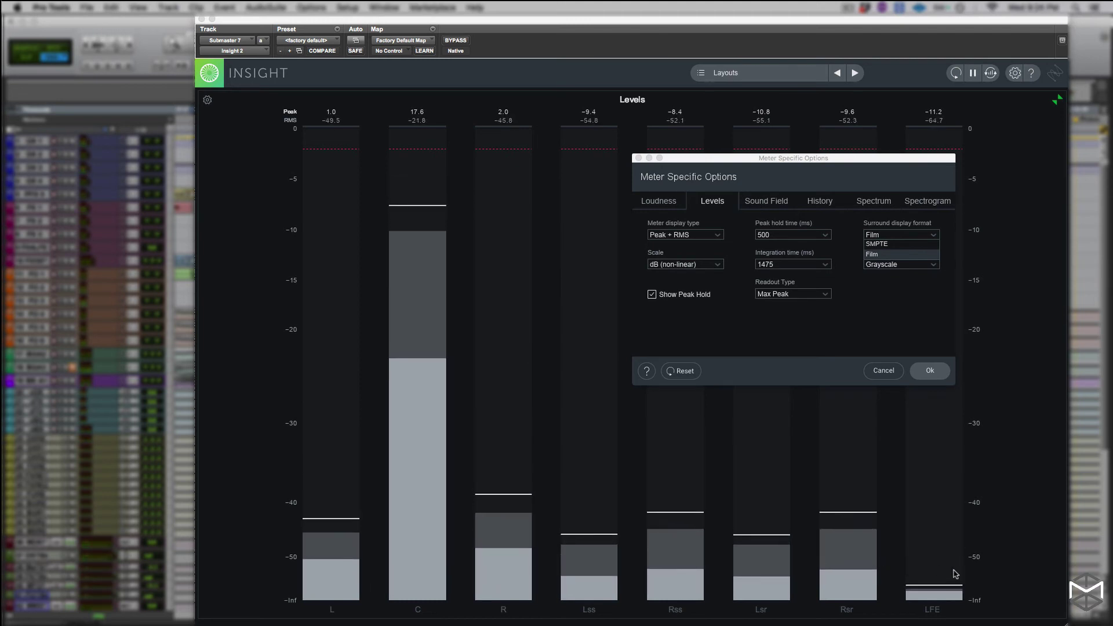
{"action": "left_click", "coordinate": [877, 244]}
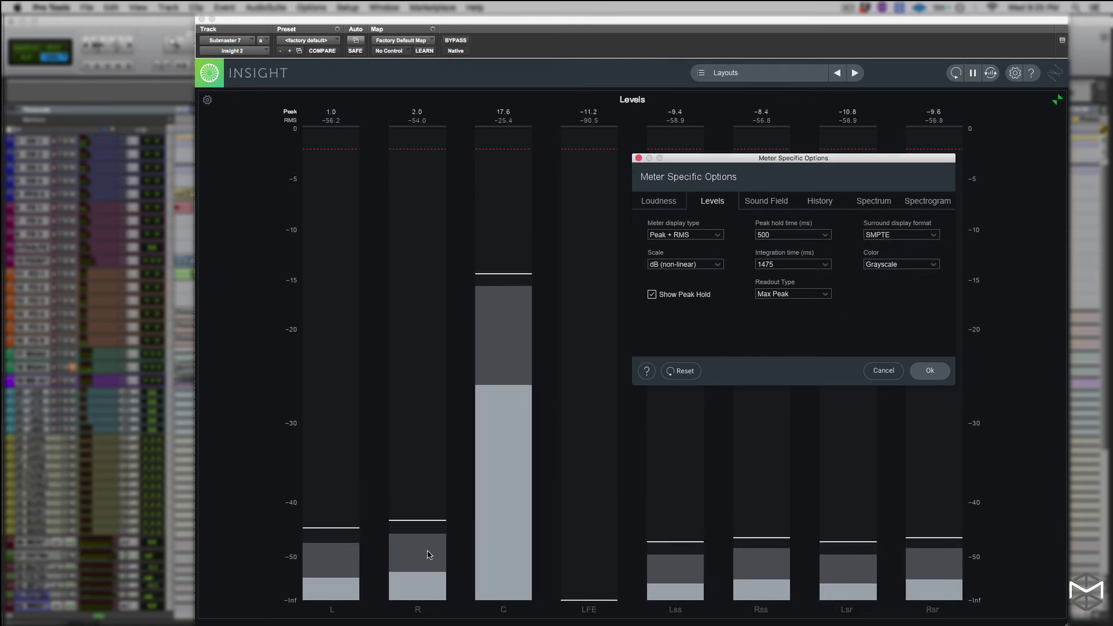
{"action": "left_click", "coordinate": [914, 236]}
{"action": "left_click", "coordinate": [904, 255]}
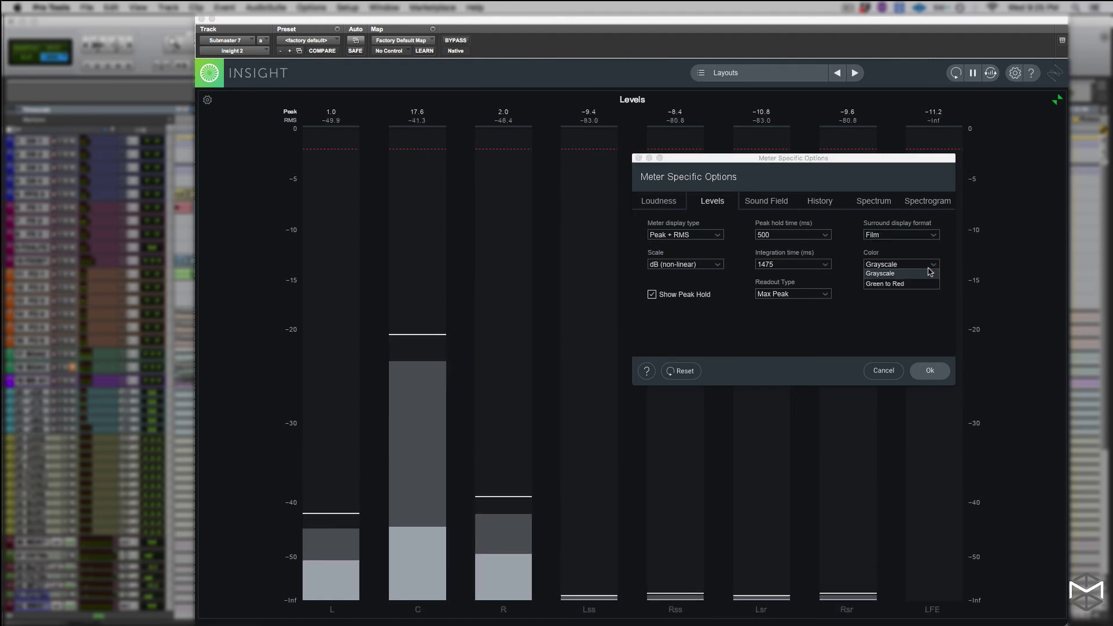
Colour the meters Green to Red and confirm the meter options with Ok.
{"action": "left_click", "coordinate": [912, 284]}
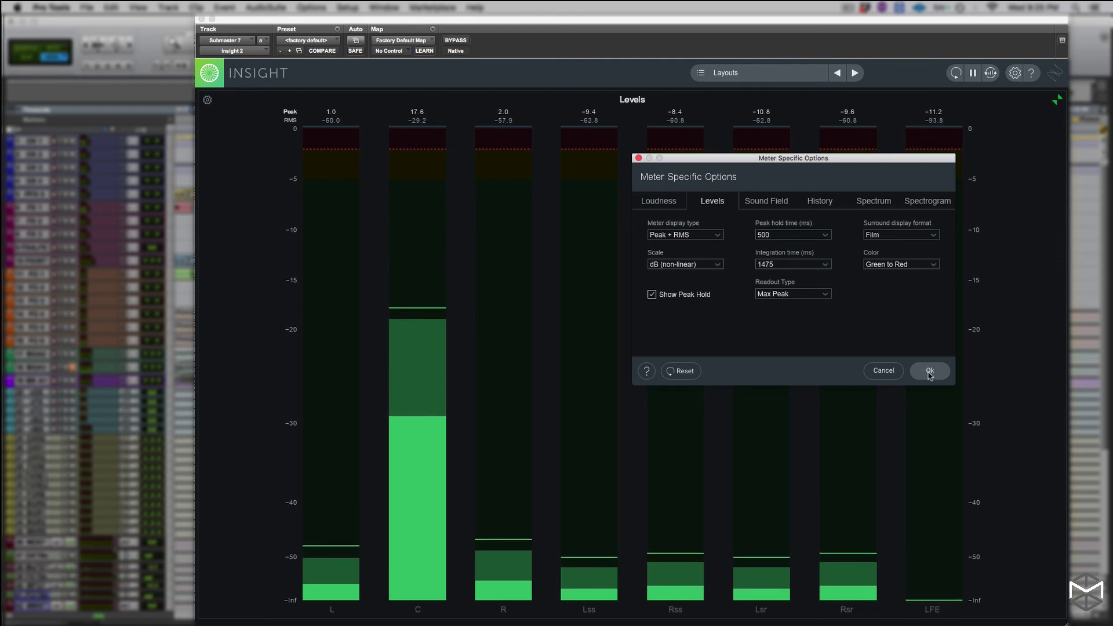
{"action": "left_click", "coordinate": [930, 372]}
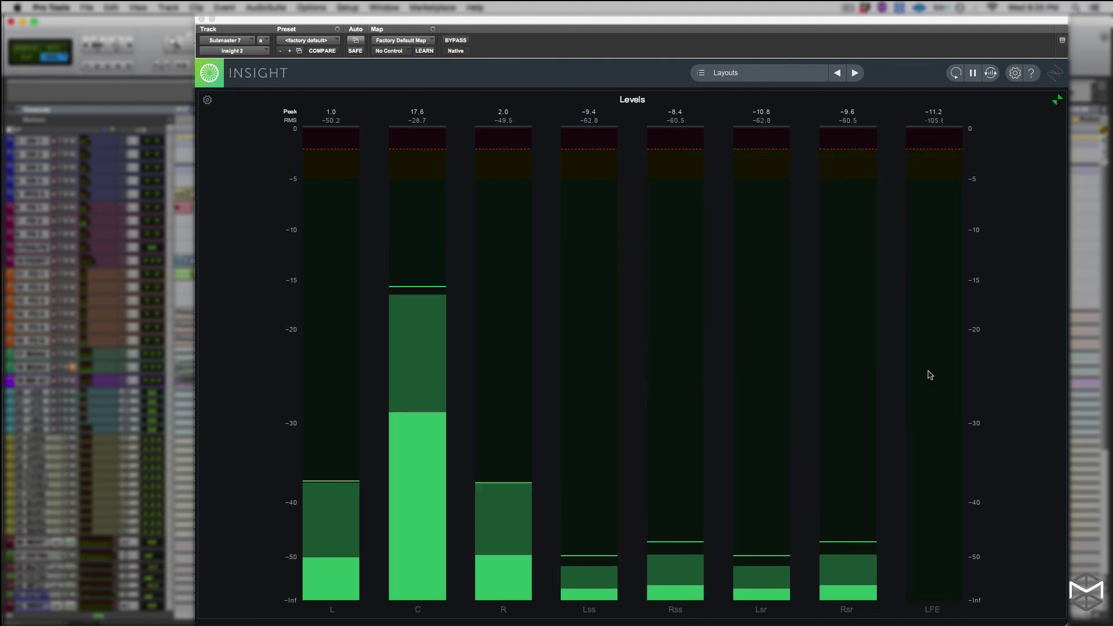